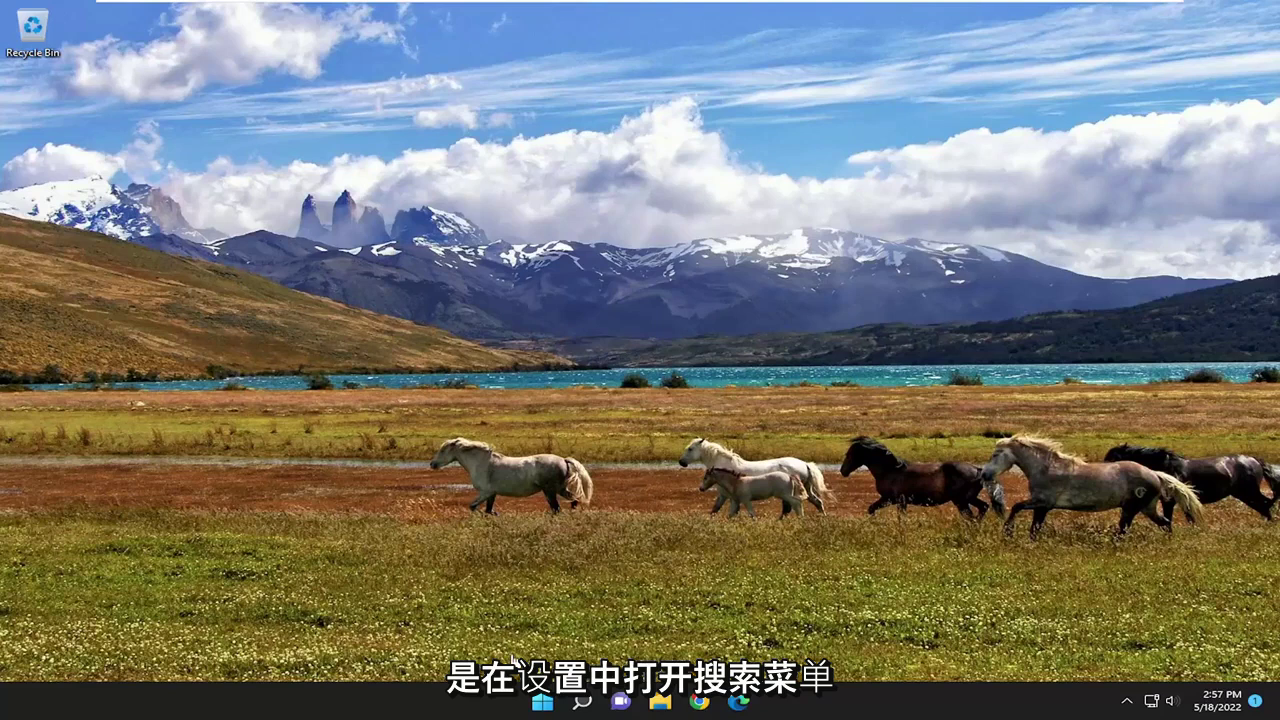
- Search Windows for 'settings' and launch the Settings app
click(582, 702)
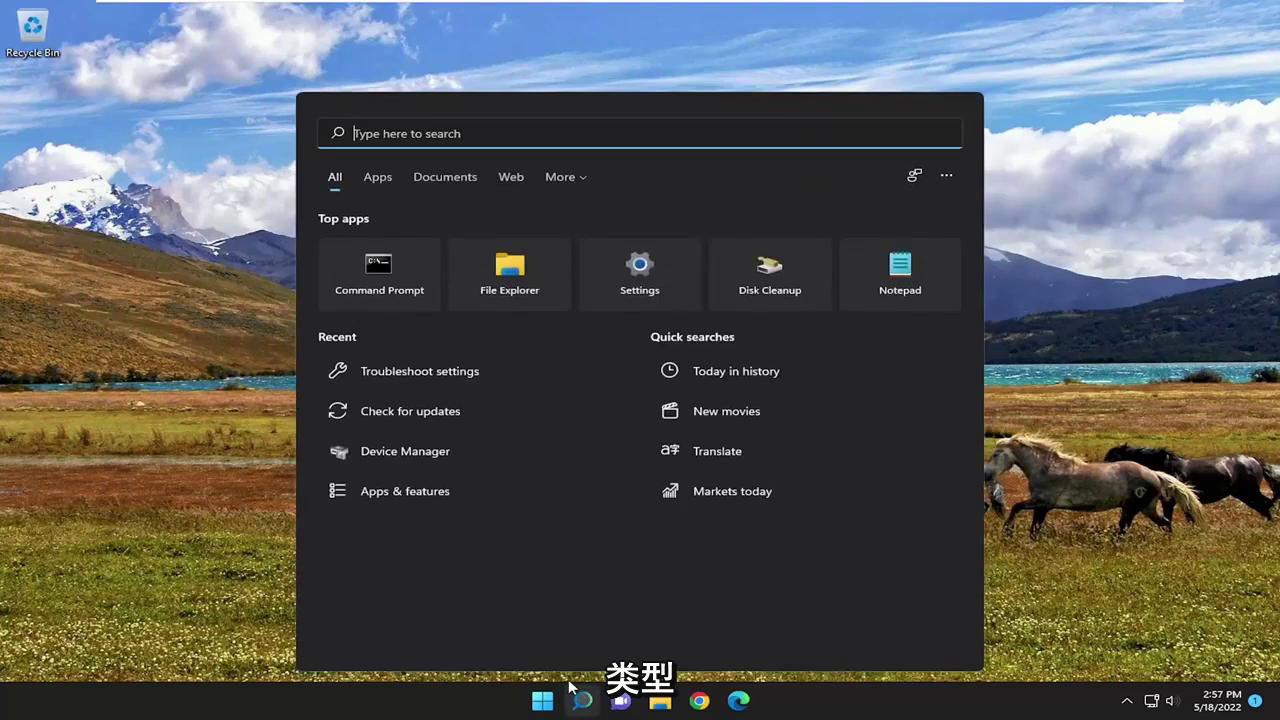
text(settings)
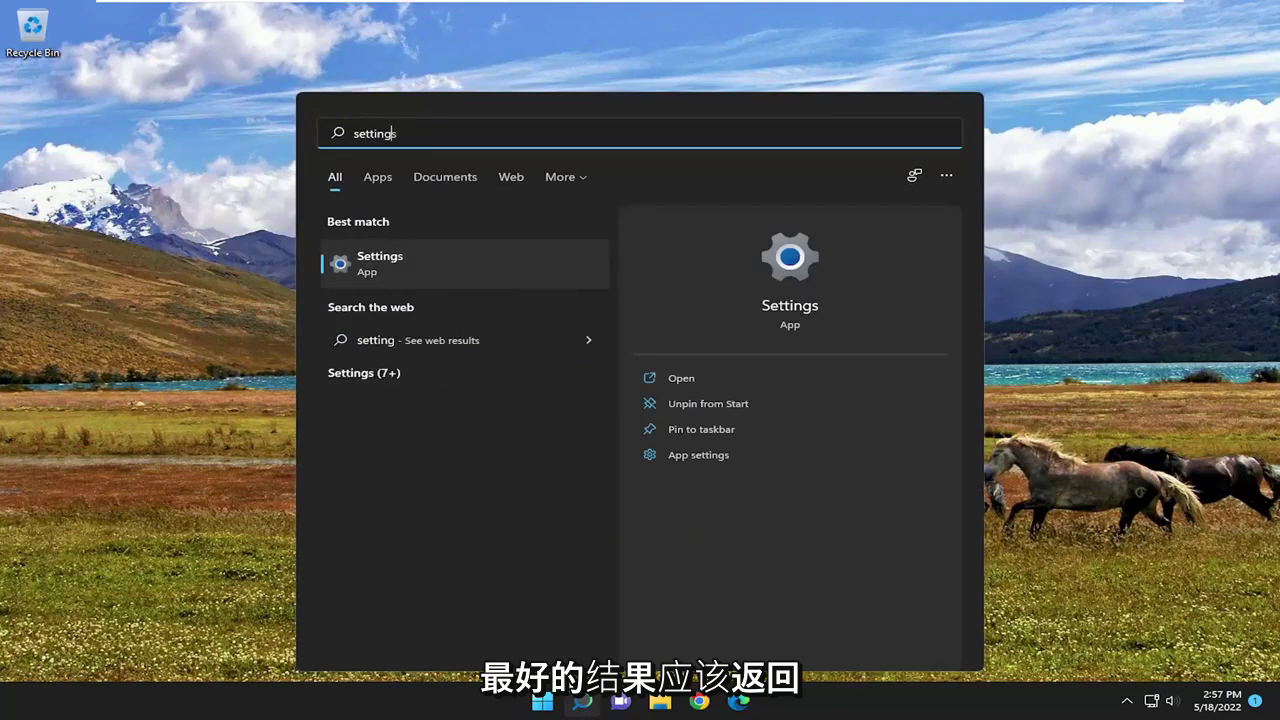
click(486, 289)
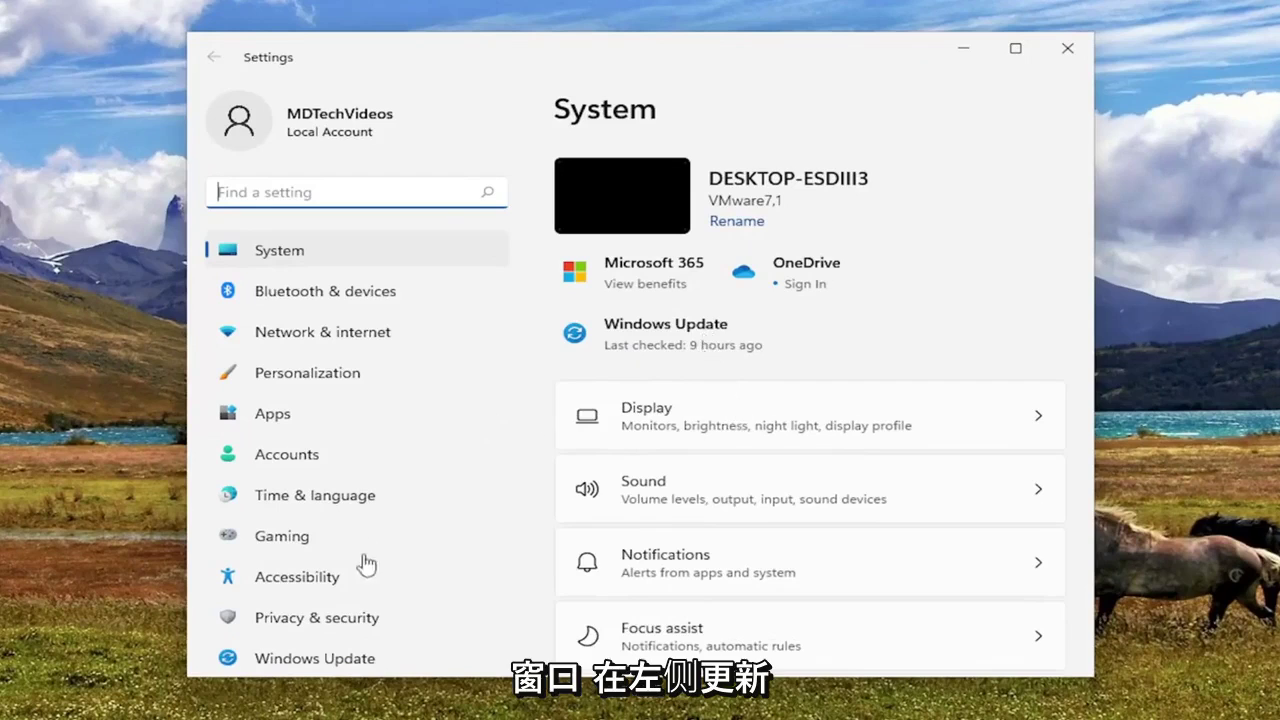
- Go to Windows Update's Advanced options and scroll down to the Additional options list
click(289, 664)
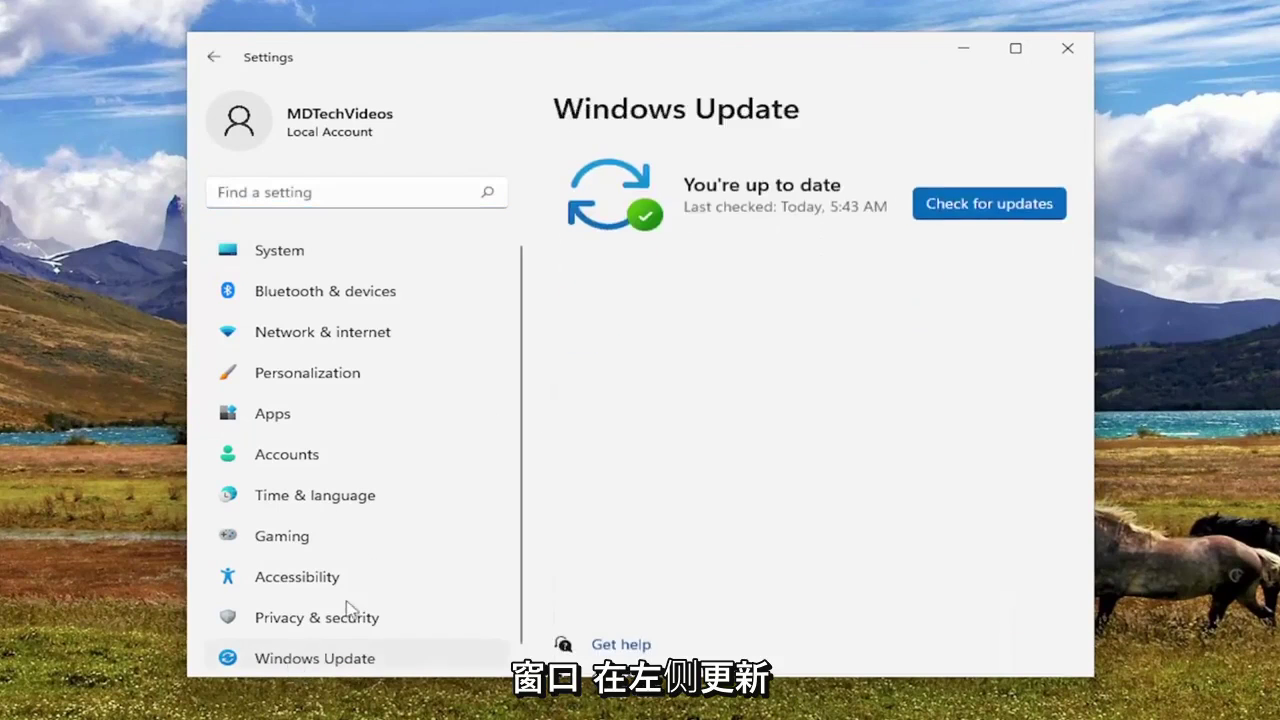
scroll(788, 392, down, 1)
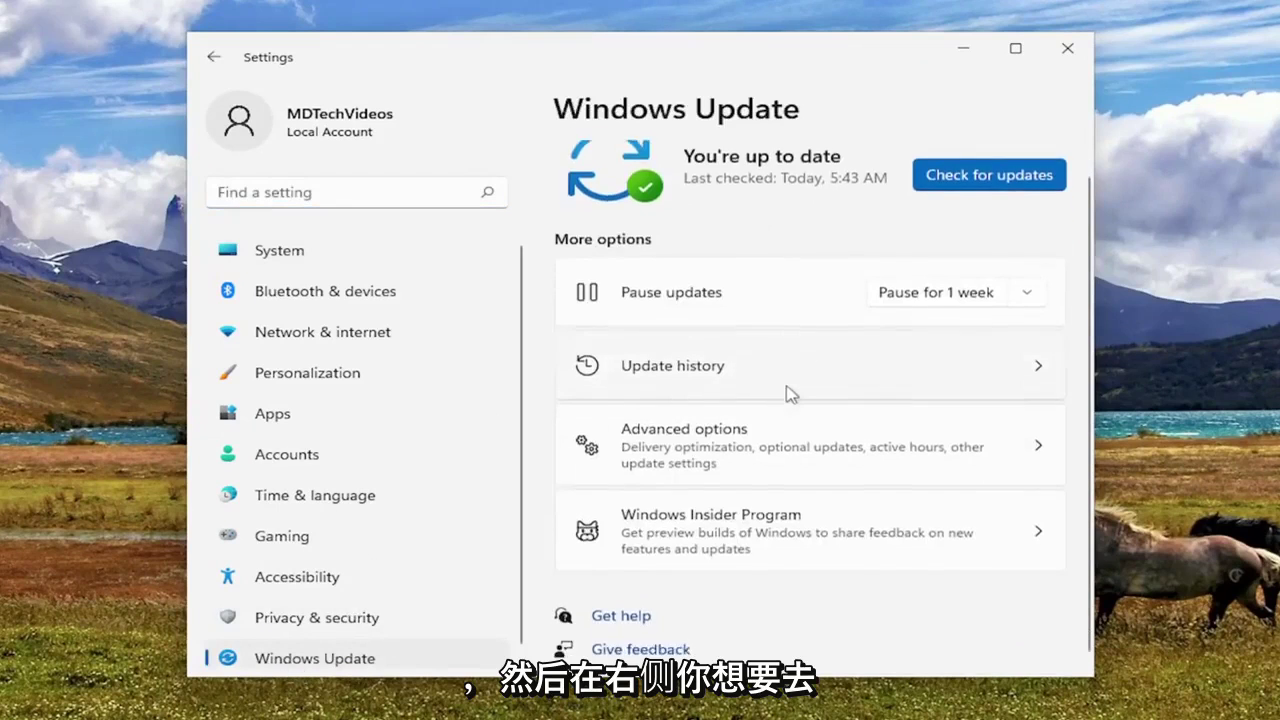
click(680, 441)
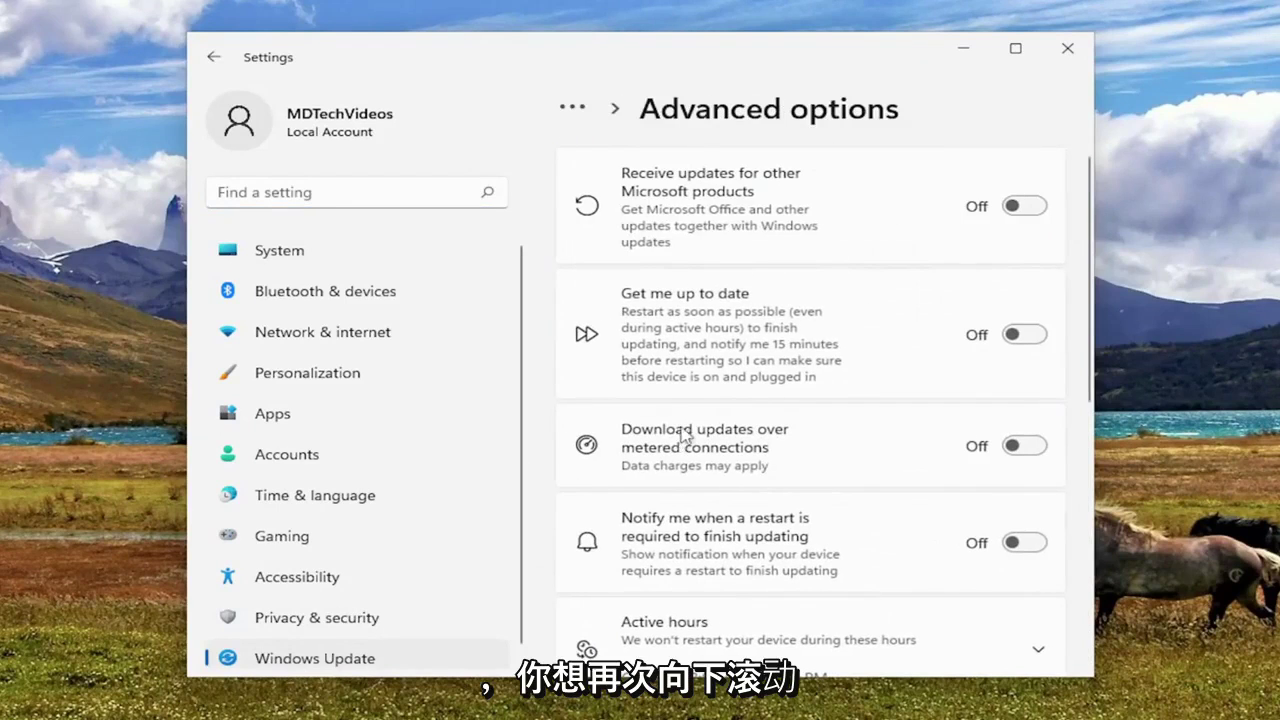
scroll(726, 458, down, 3)
scroll(726, 458, down, 7)
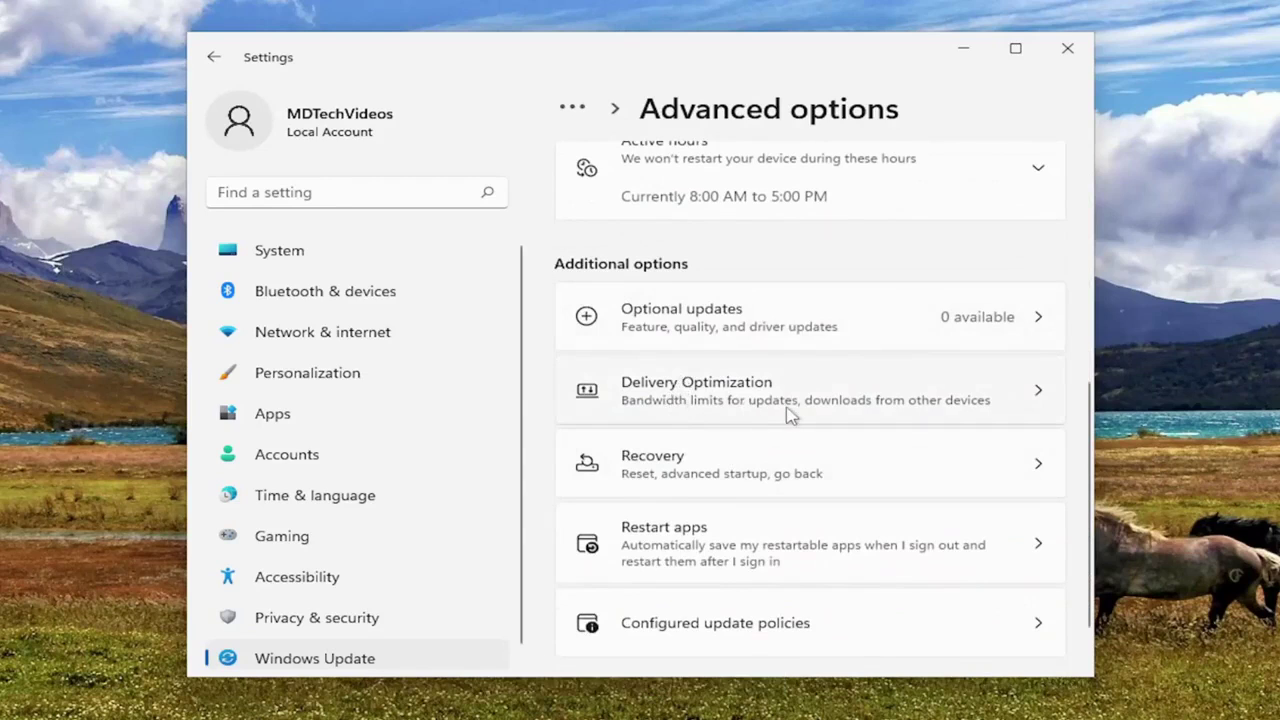
- Switch off Allow downloads from other PCs on the Delivery Optimization page
click(893, 407)
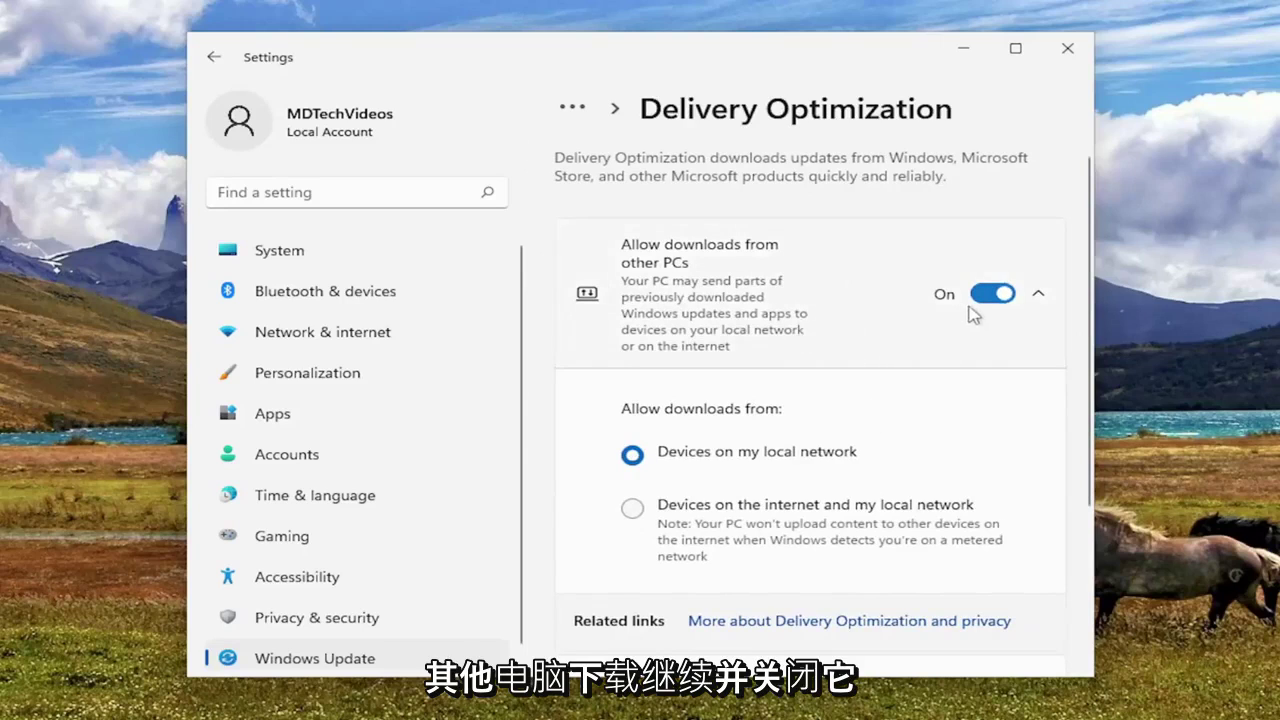
click(986, 298)
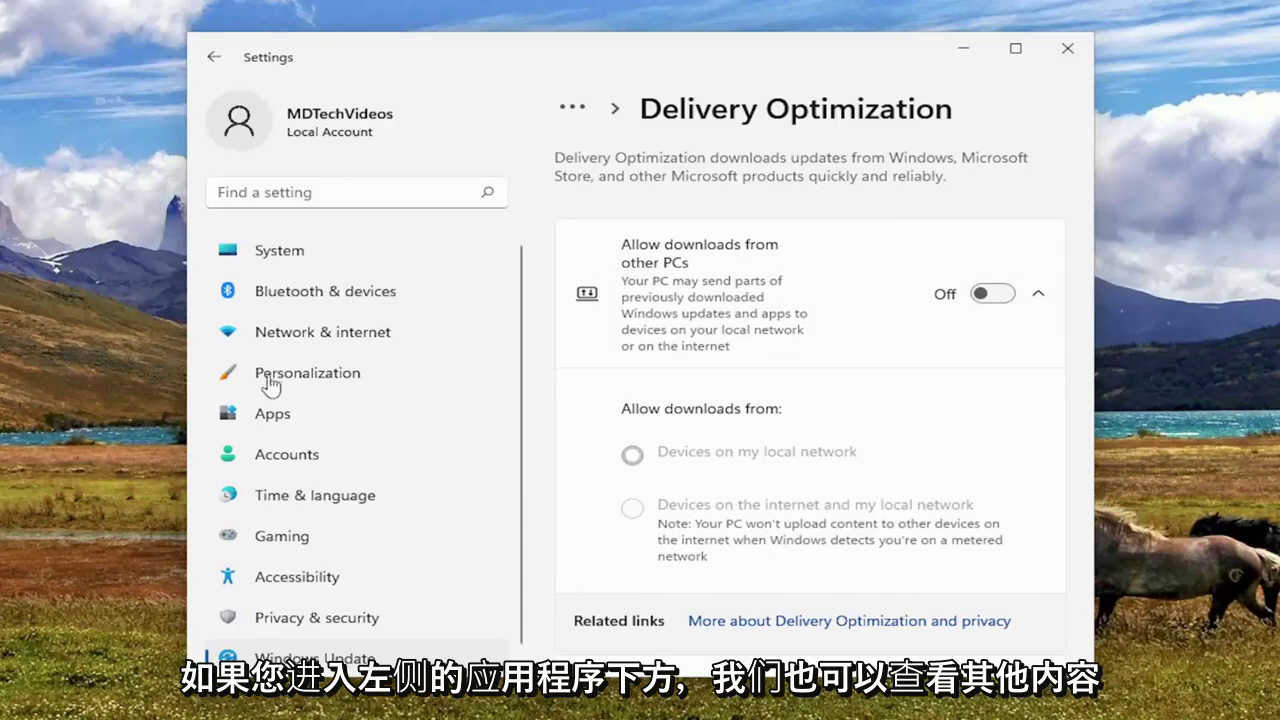
- Filter the installed apps list in Apps & features by 'xbox'
click(268, 425)
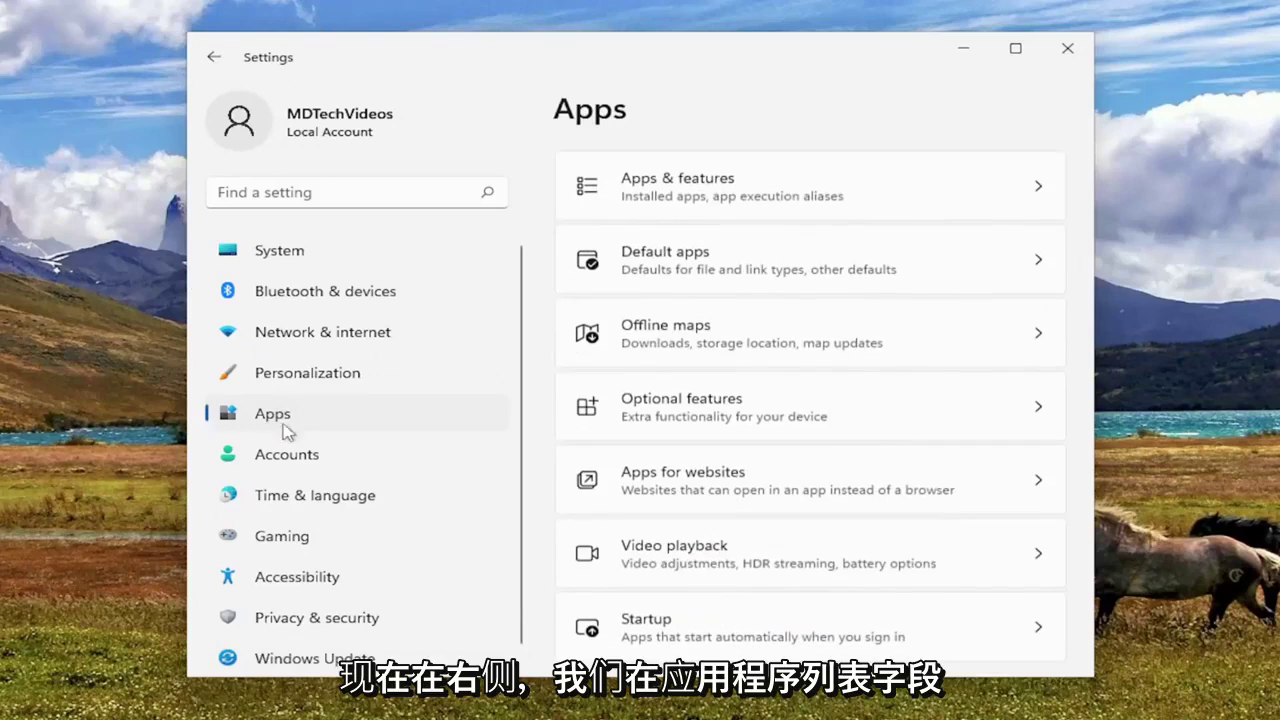
click(712, 192)
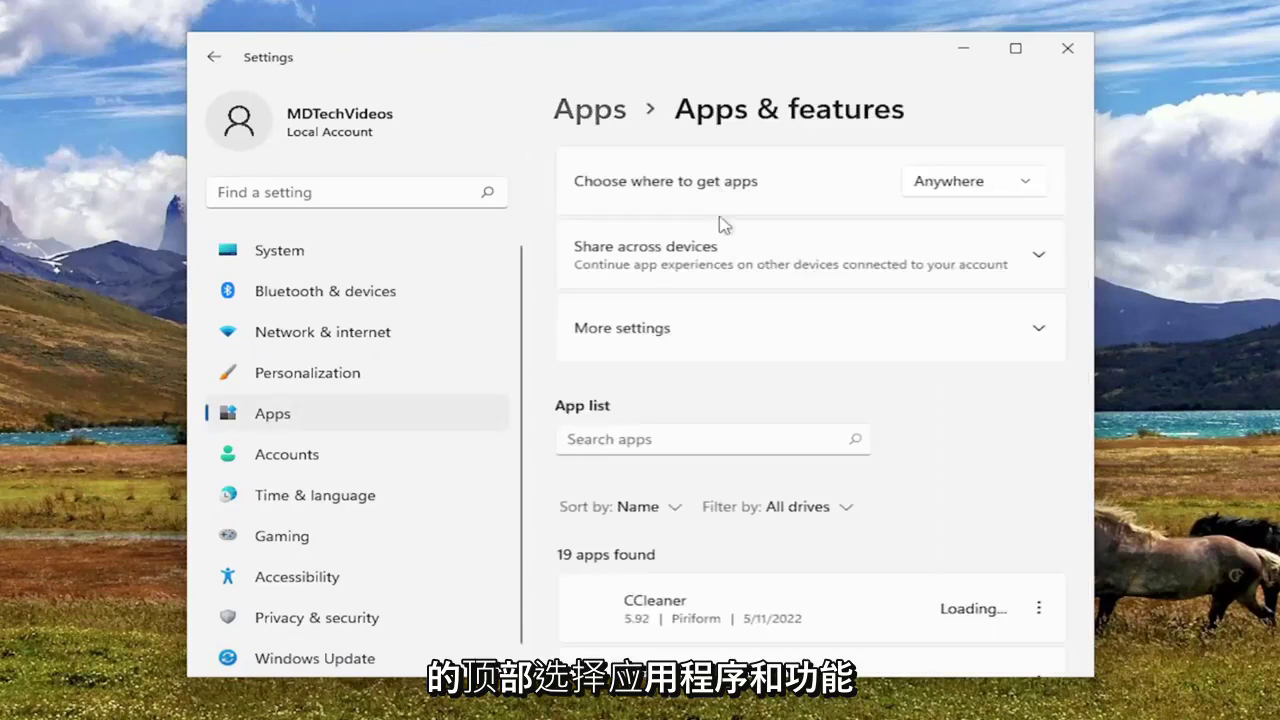
click(605, 439)
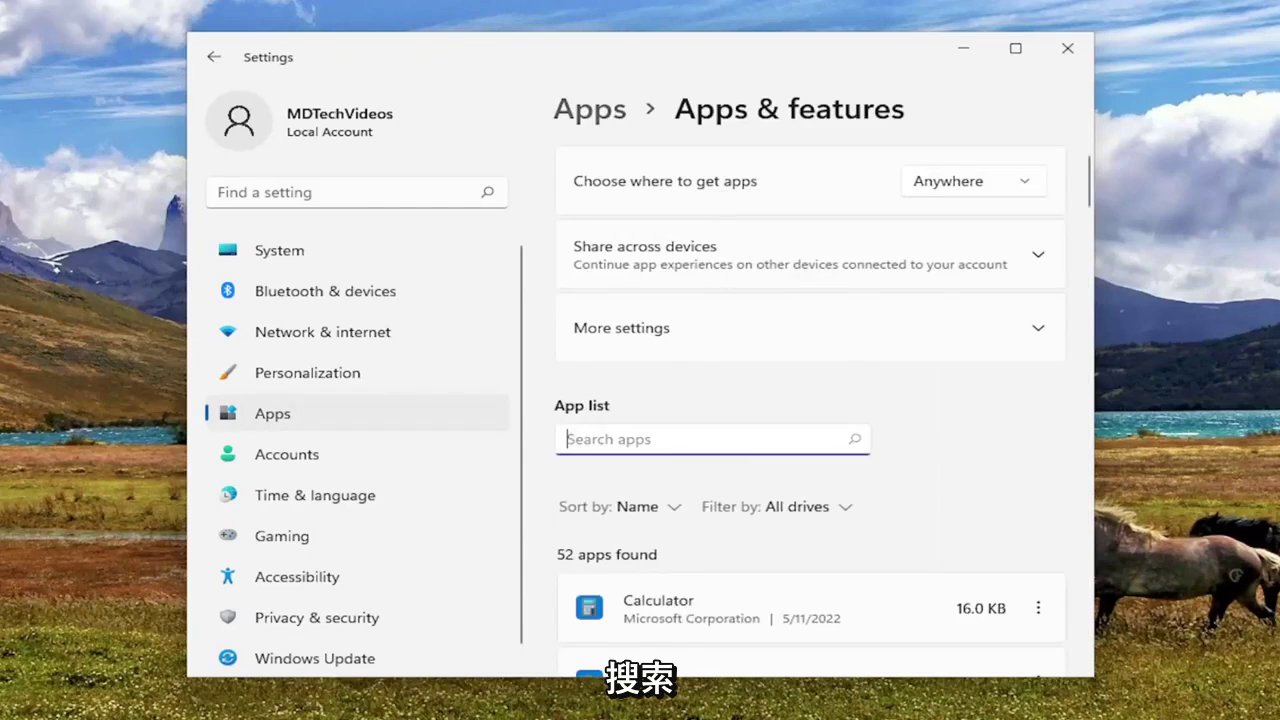
text(xbox)
- Open the Xbox app's Advanced options and scroll down to the Reset section
scroll(766, 337, down, 5)
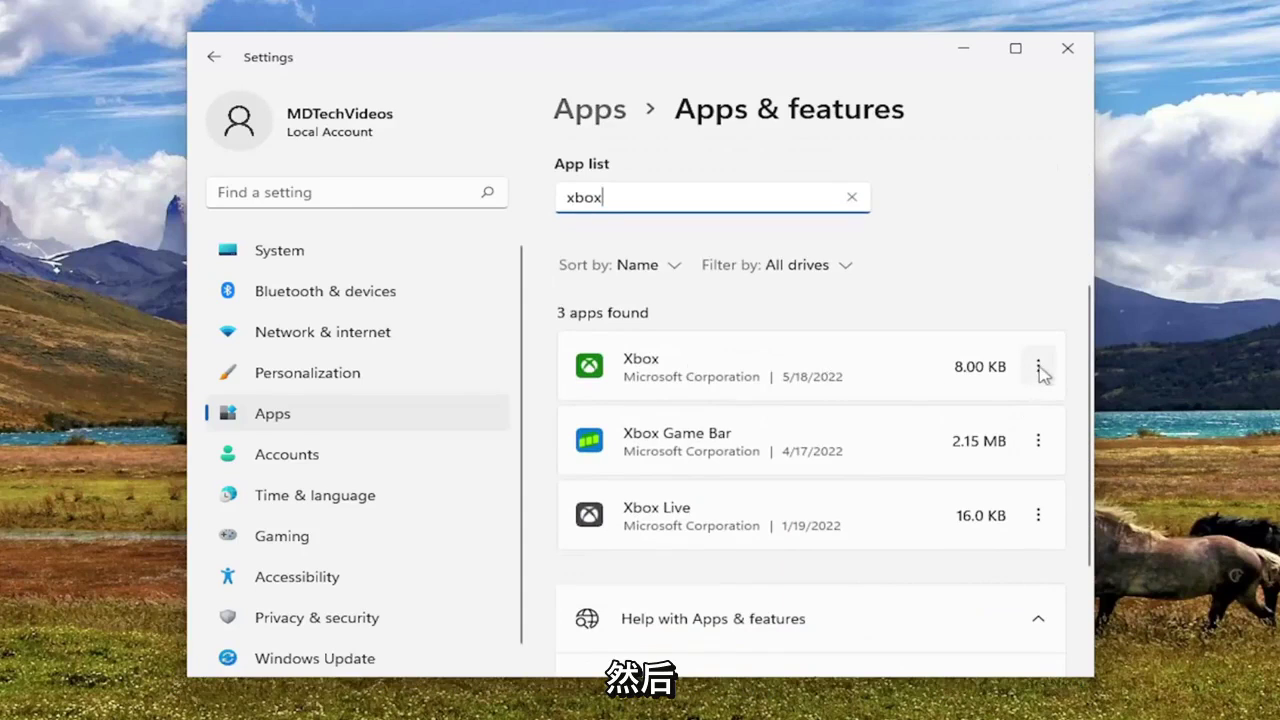
click(1038, 367)
click(845, 410)
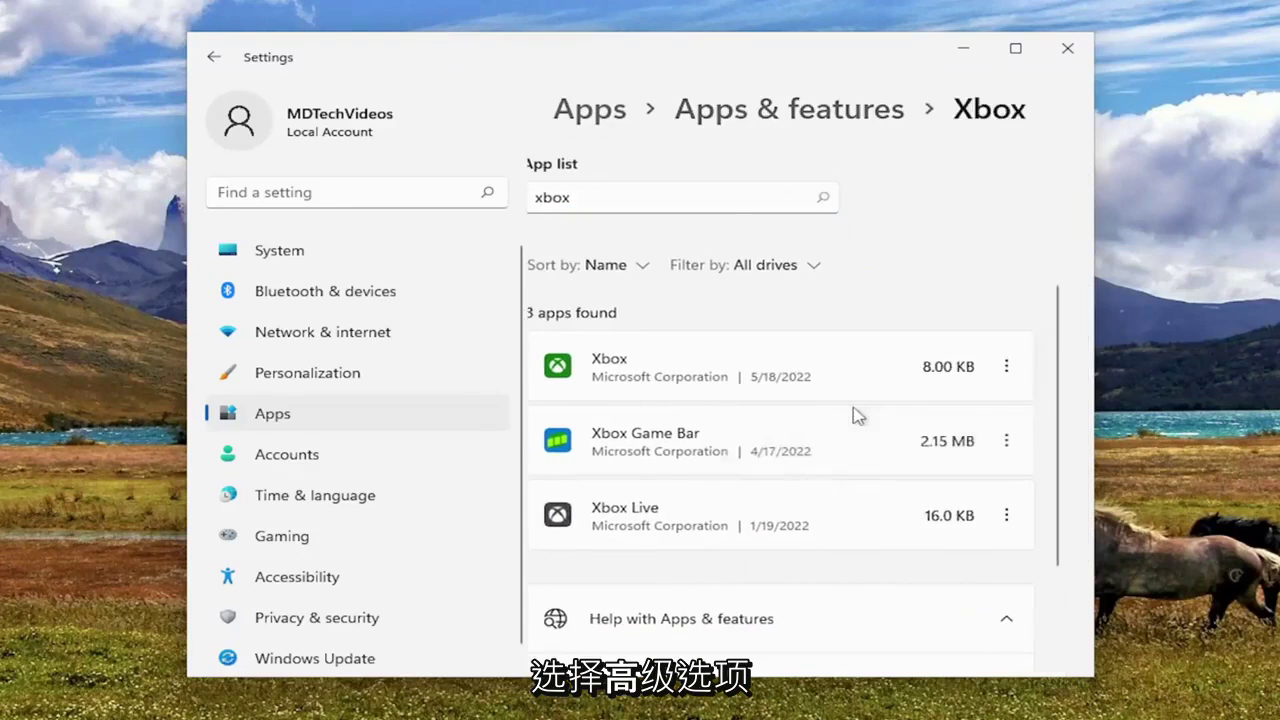
scroll(823, 371, down, 6)
scroll(797, 357, down, 3)
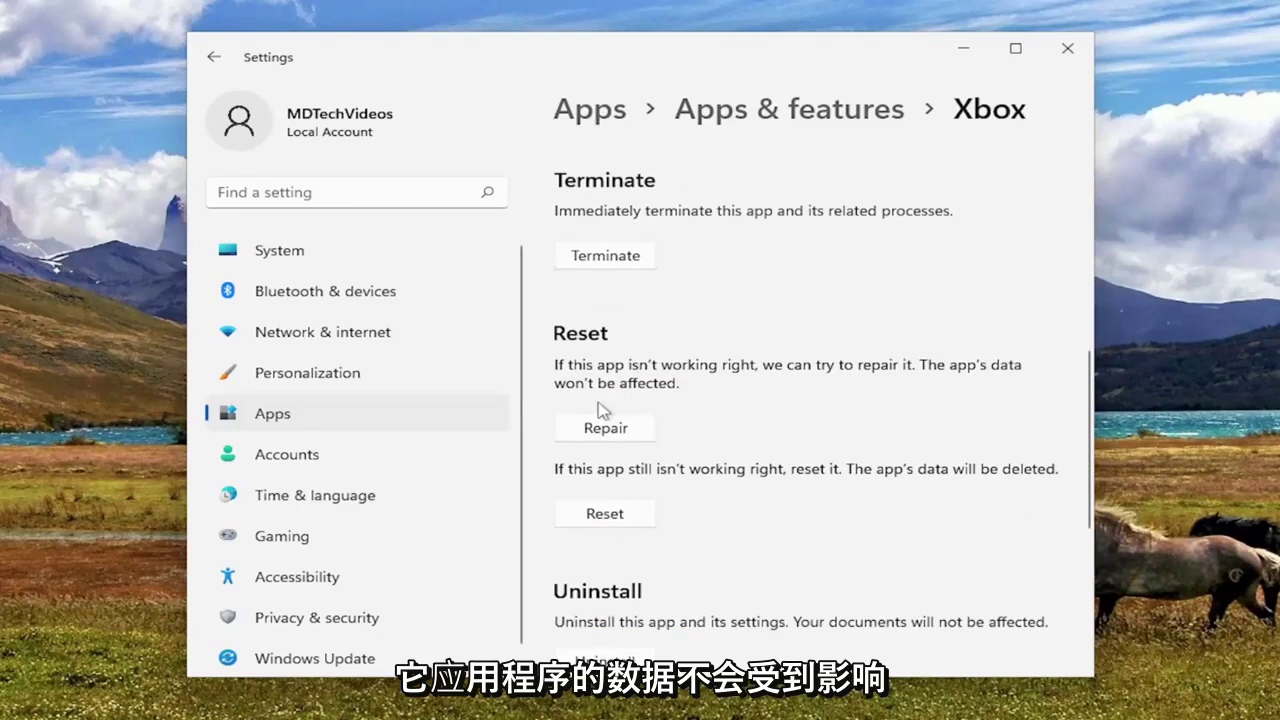
- Repair the Xbox app, reset it after confirming data deletion, then close Settings
click(605, 431)
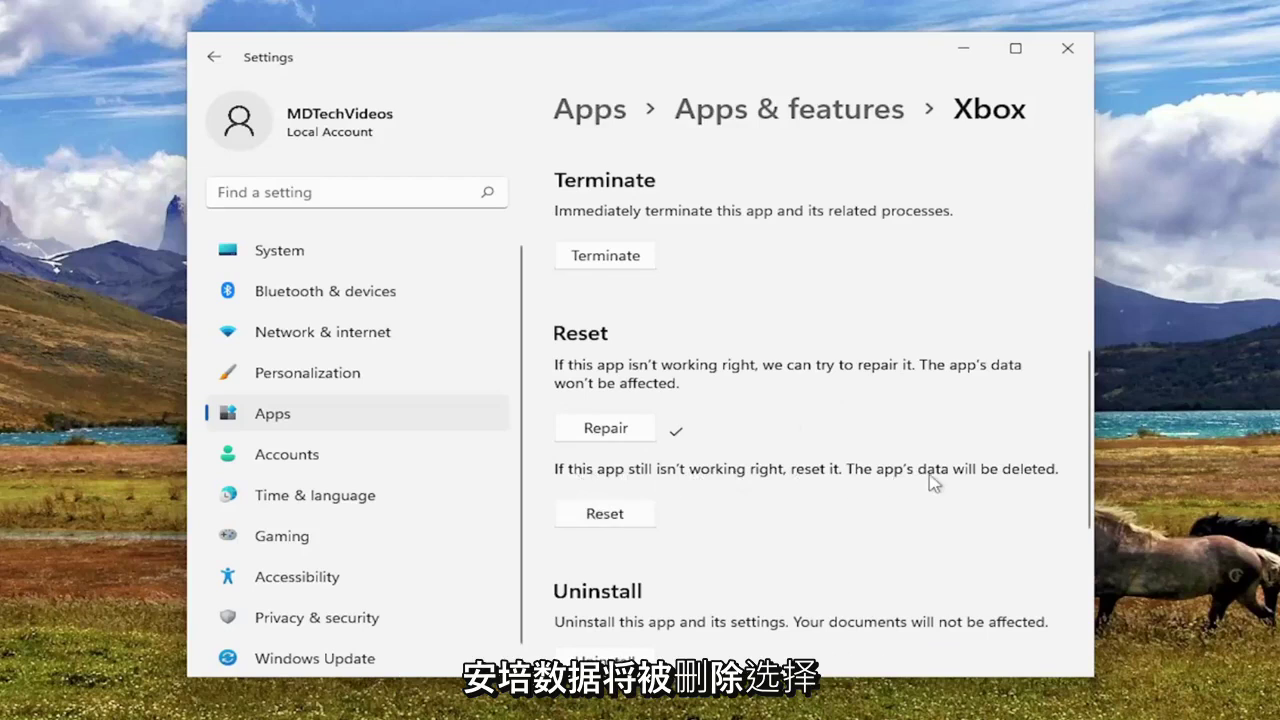
click(610, 520)
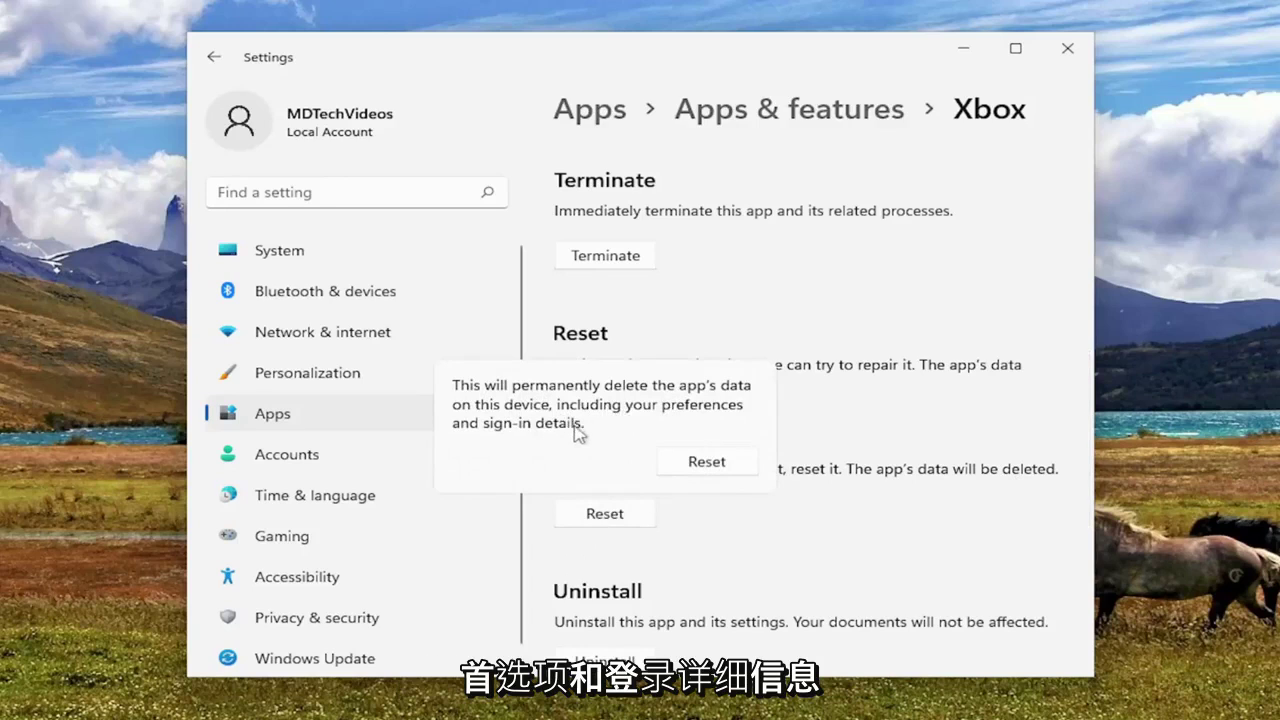
click(704, 461)
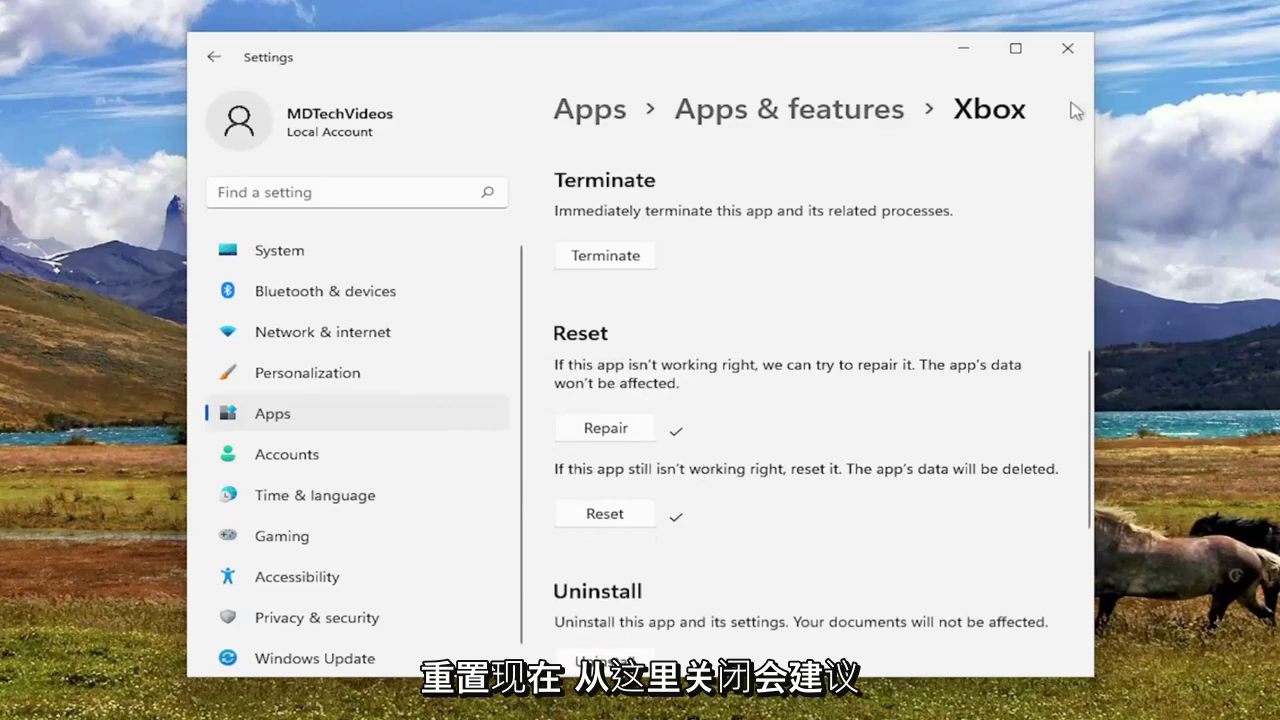
click(1068, 48)
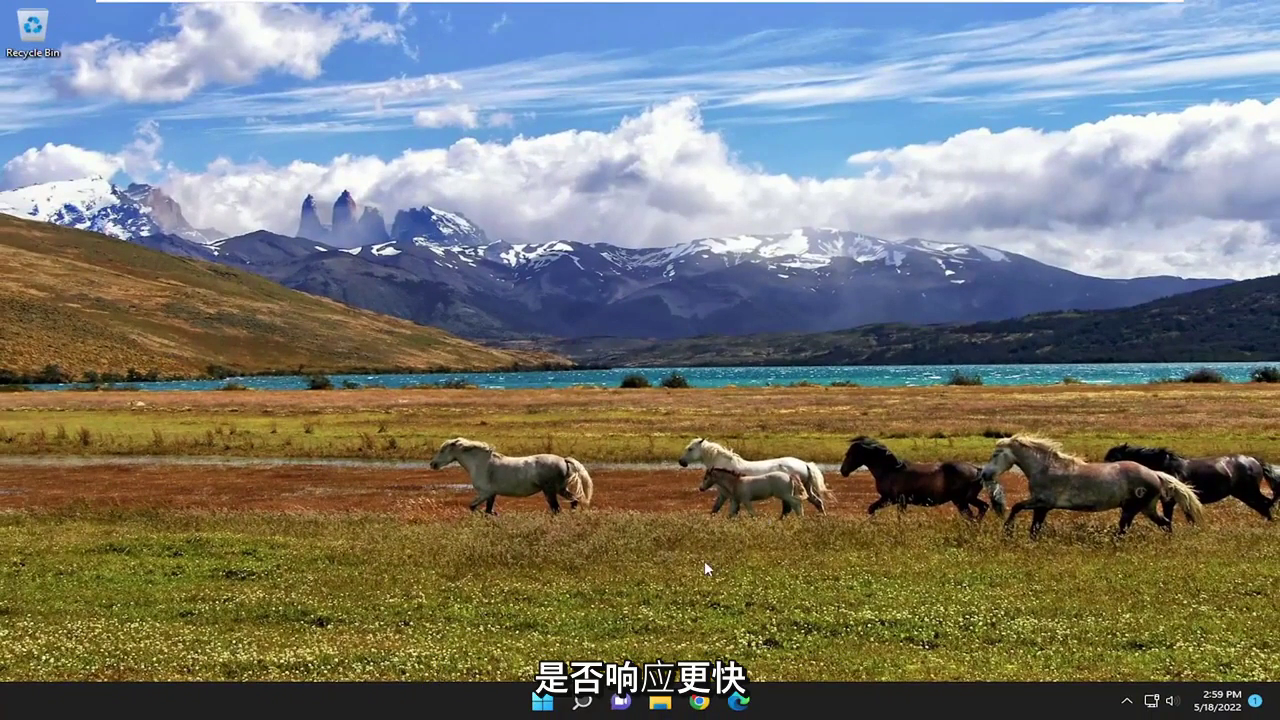
- Launch Command Prompt from a 'cmd' search as administrator, approving the UAC prompt
click(582, 701)
text(cmd)
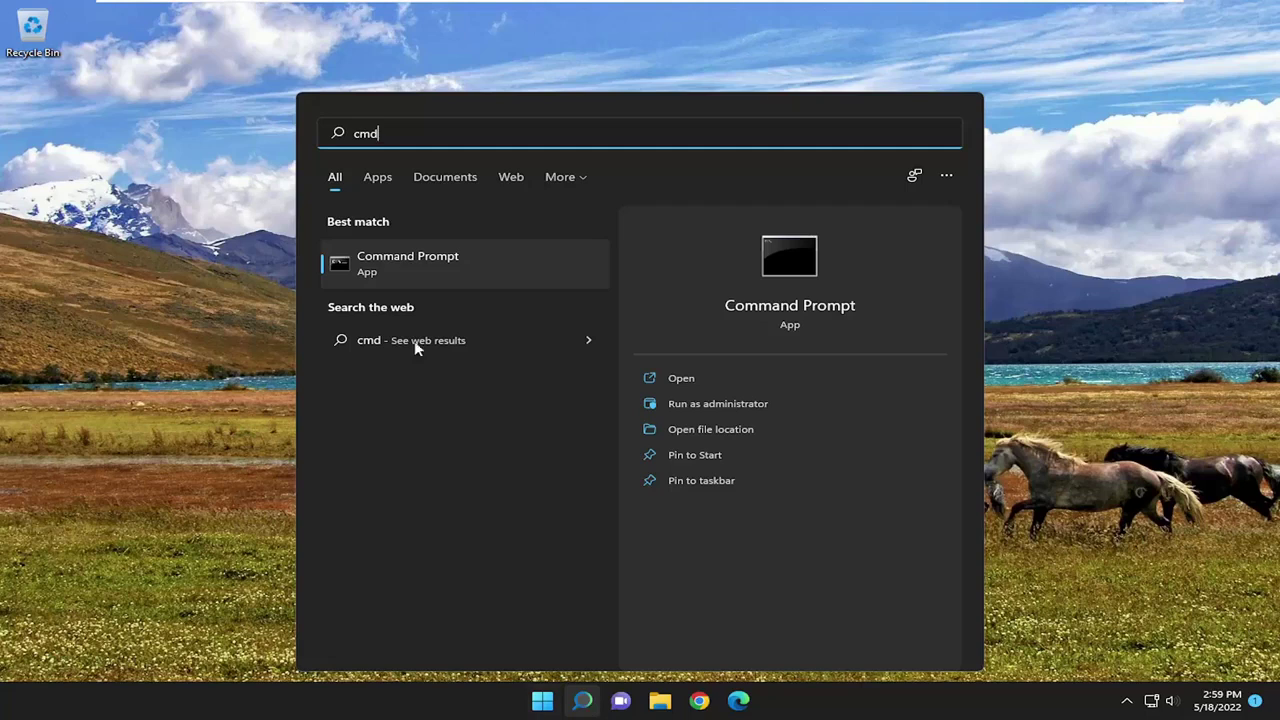
right_click(400, 261)
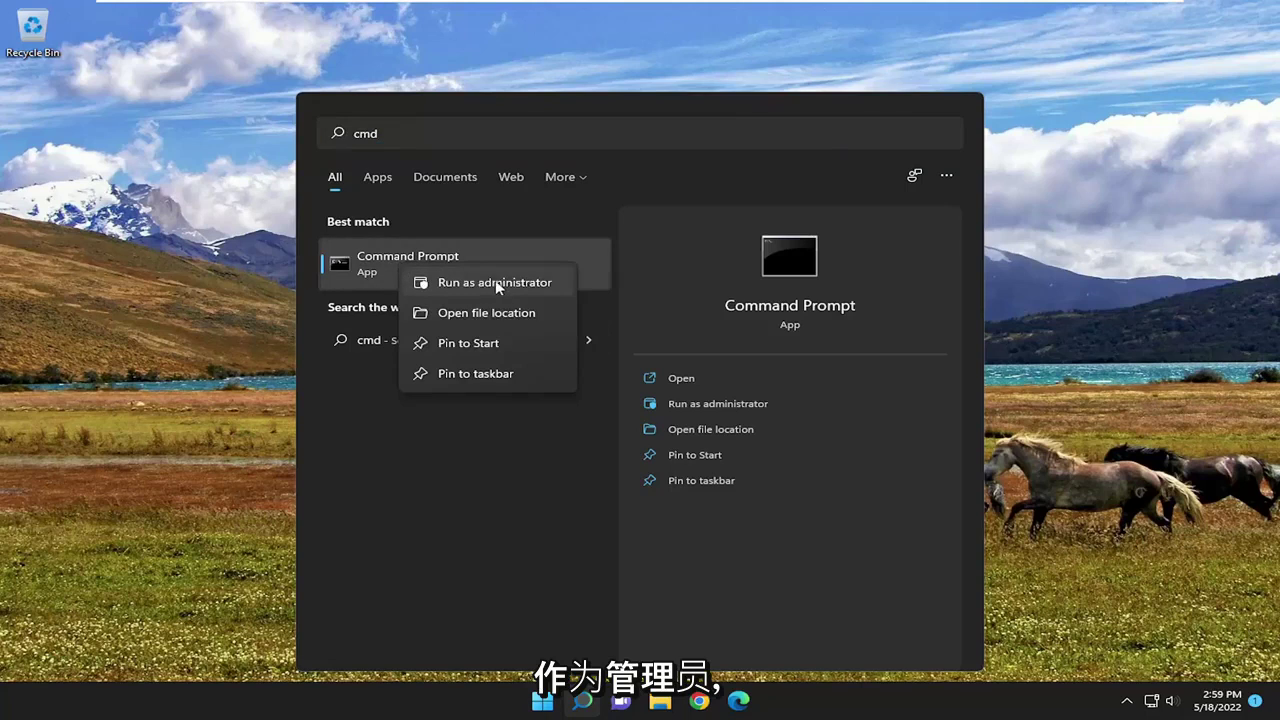
click(496, 284)
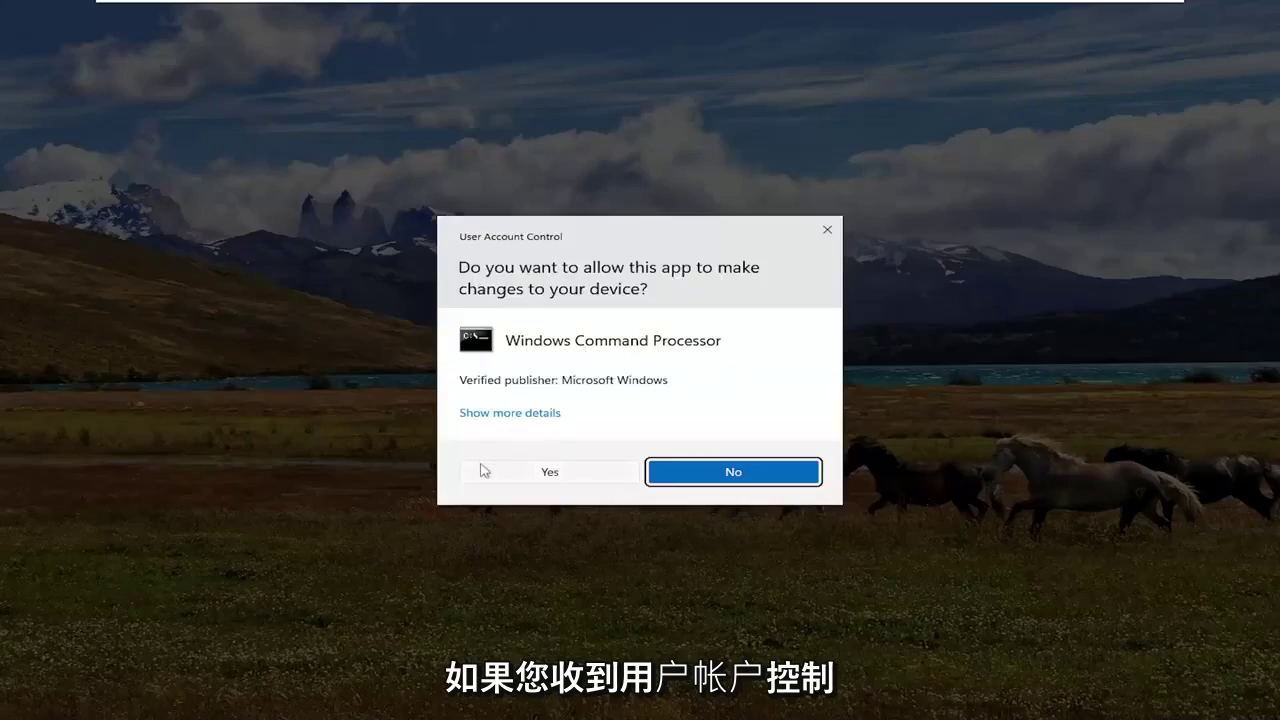
click(549, 473)
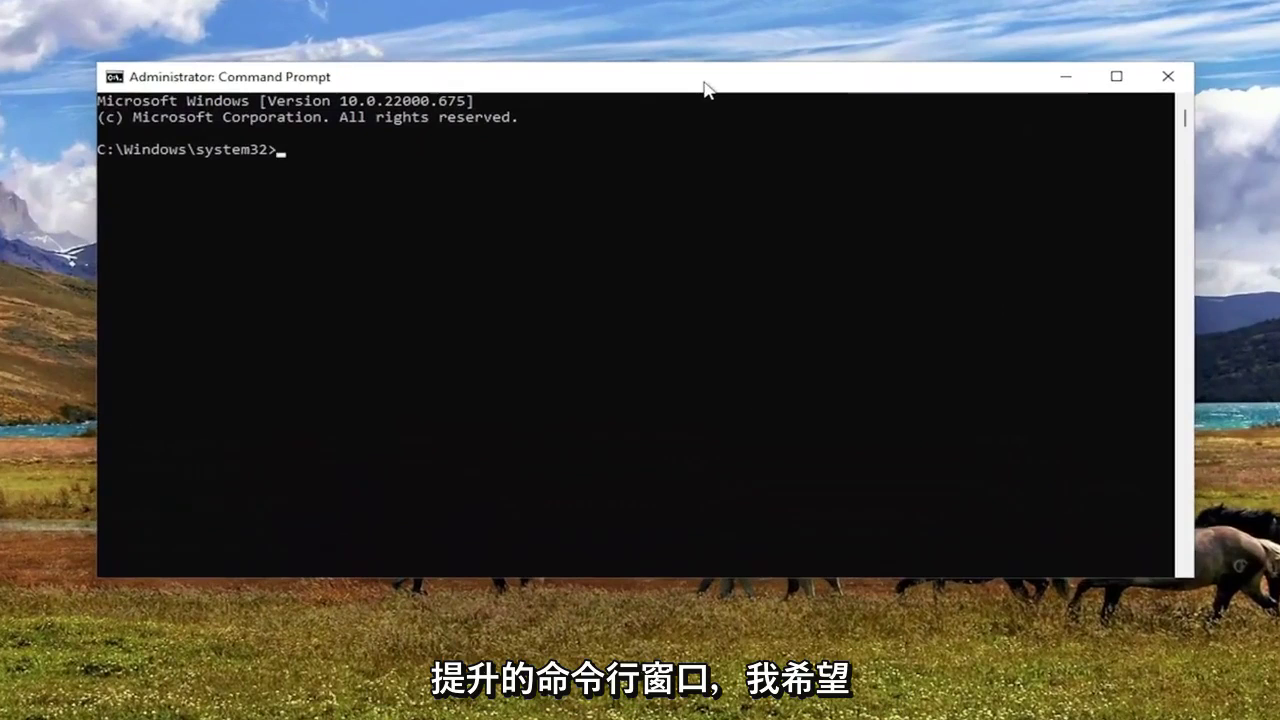
- Run ipconfig /flushdns to clear the DNS resolver cache
text(i)
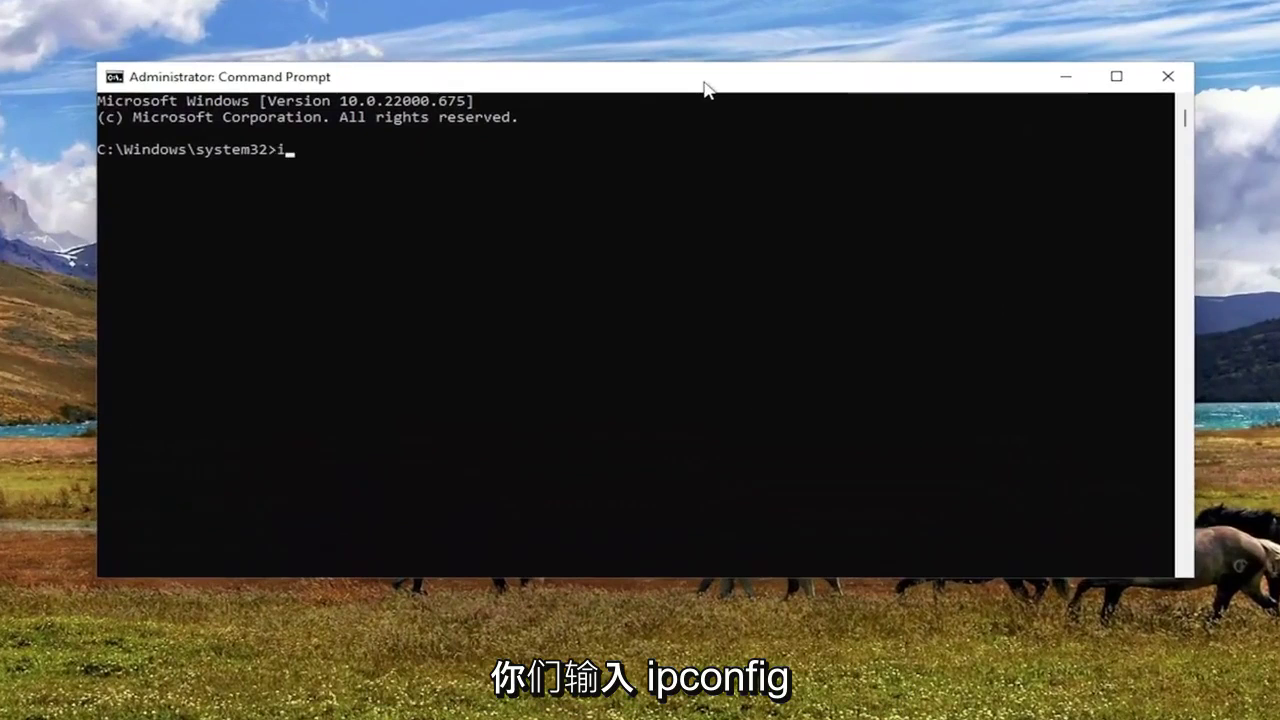
text(pconfig )
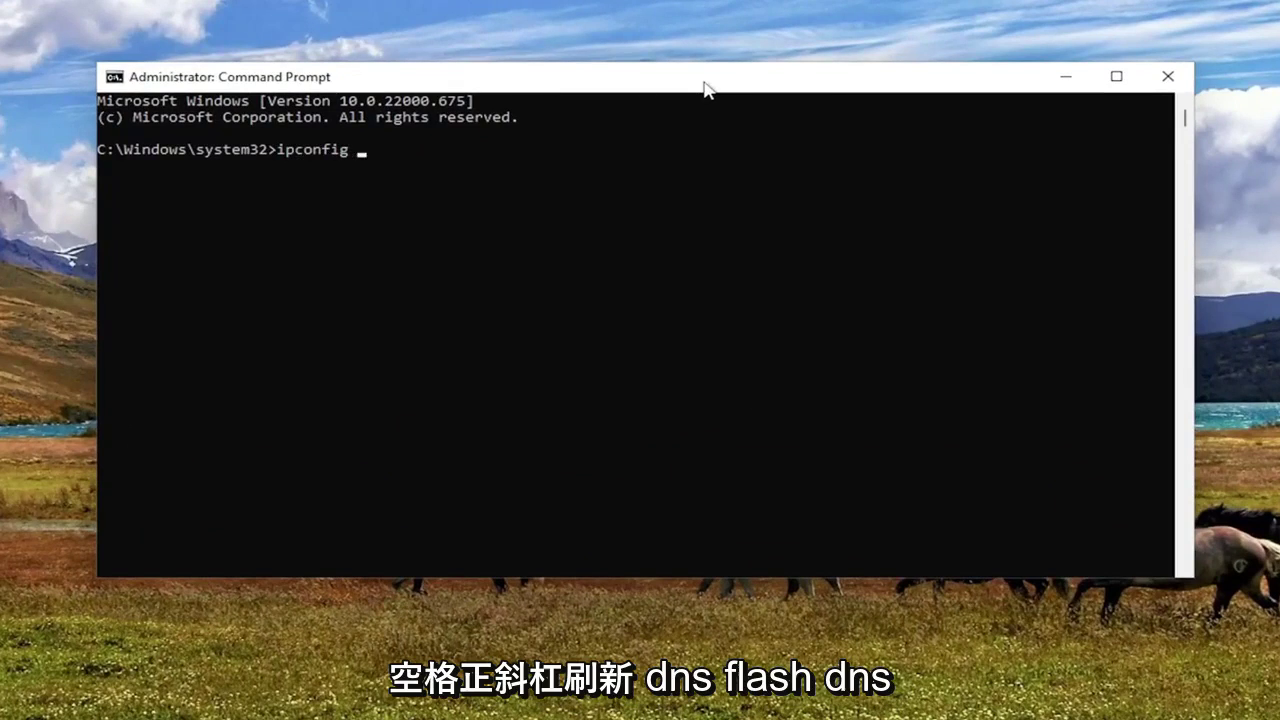
text(/flushdns)
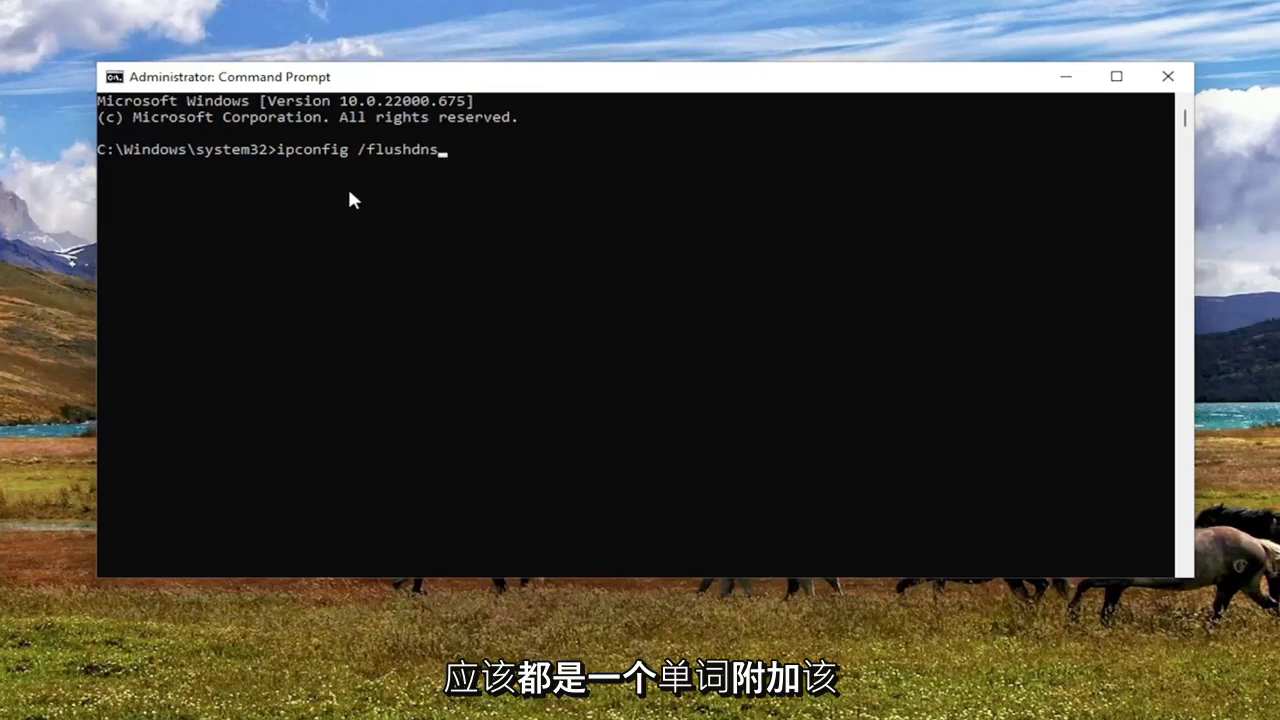
key(Return)
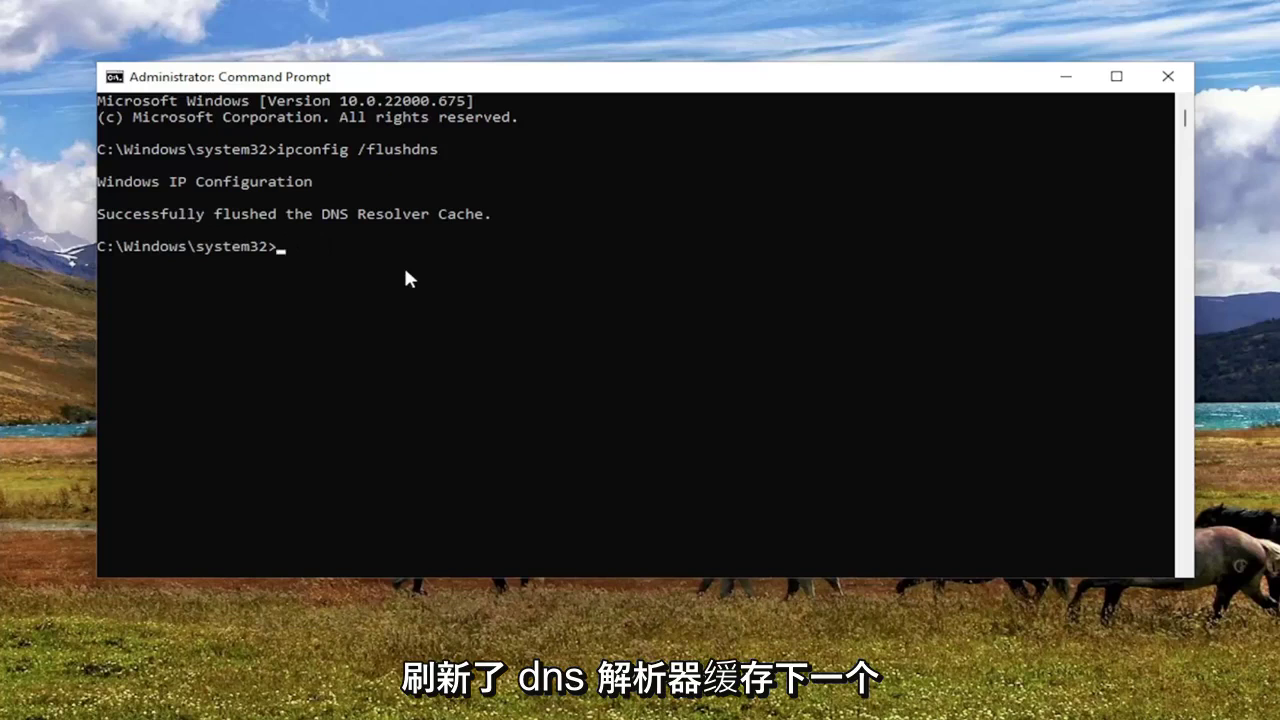
- Run netsh winsock reset to reset the Winsock catalog
text(ne)
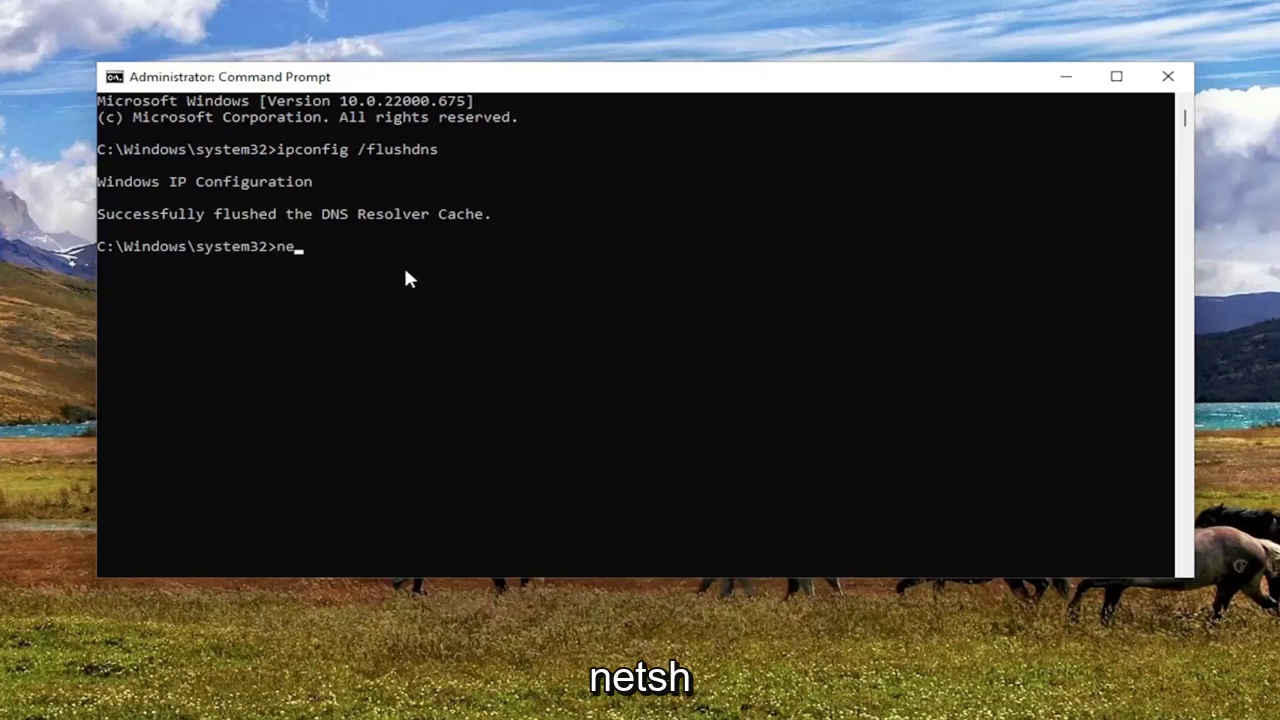
text(tsh)
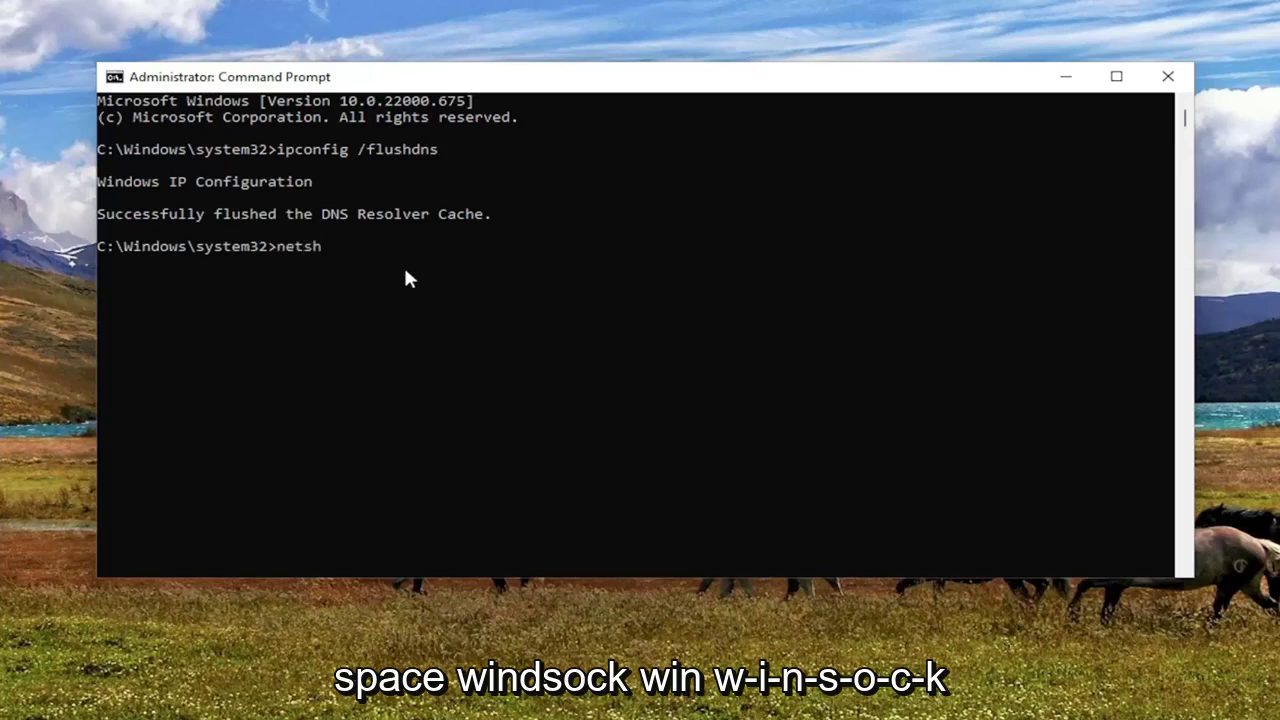
text( winsock reset)
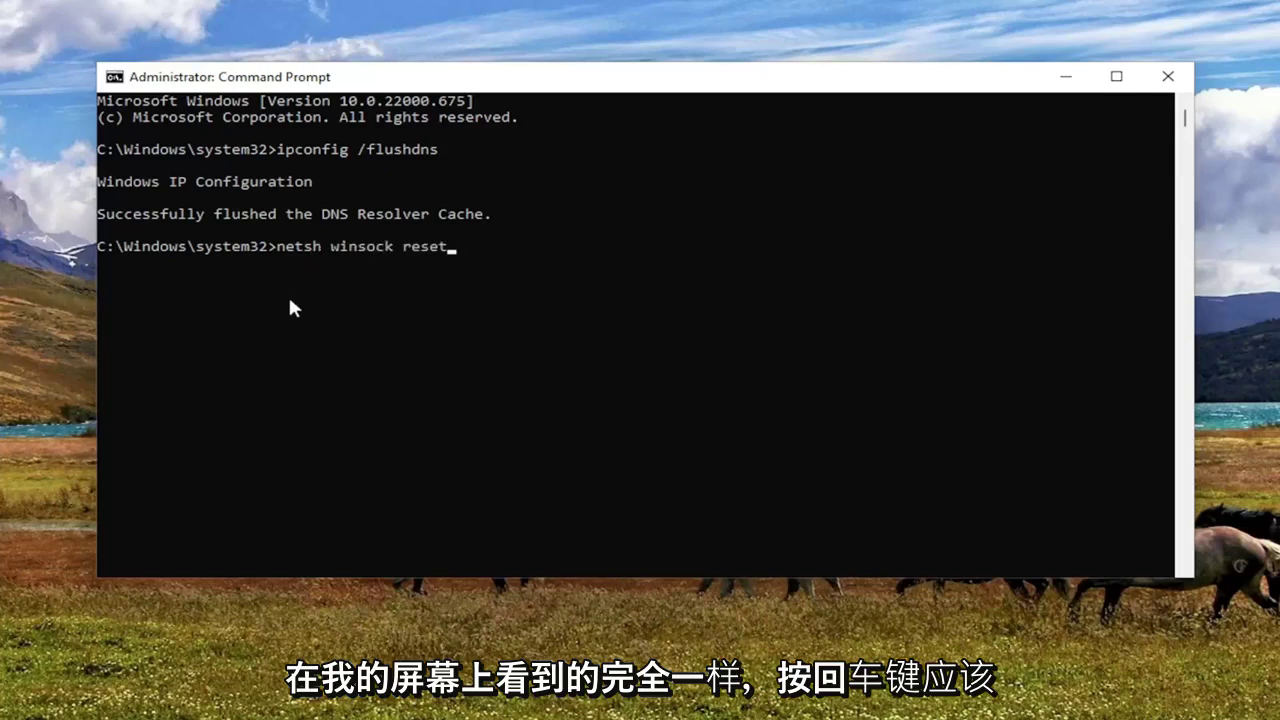
key(Return)
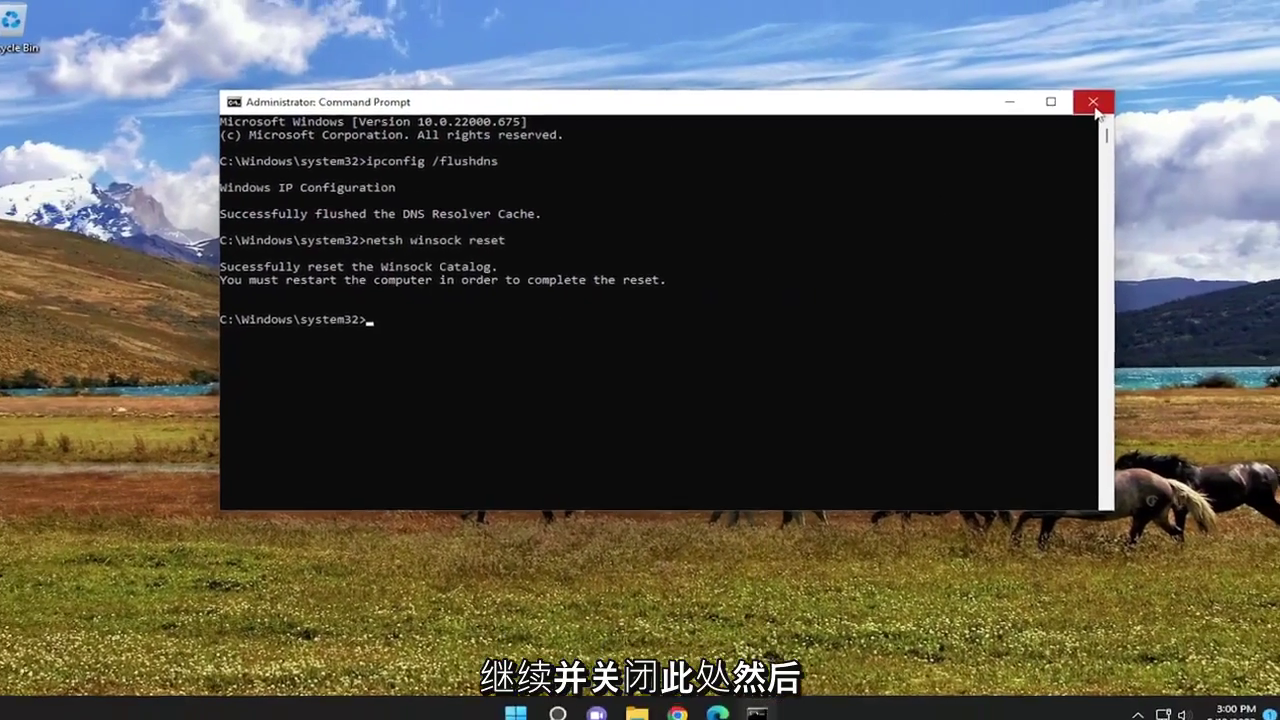
click(1167, 76)
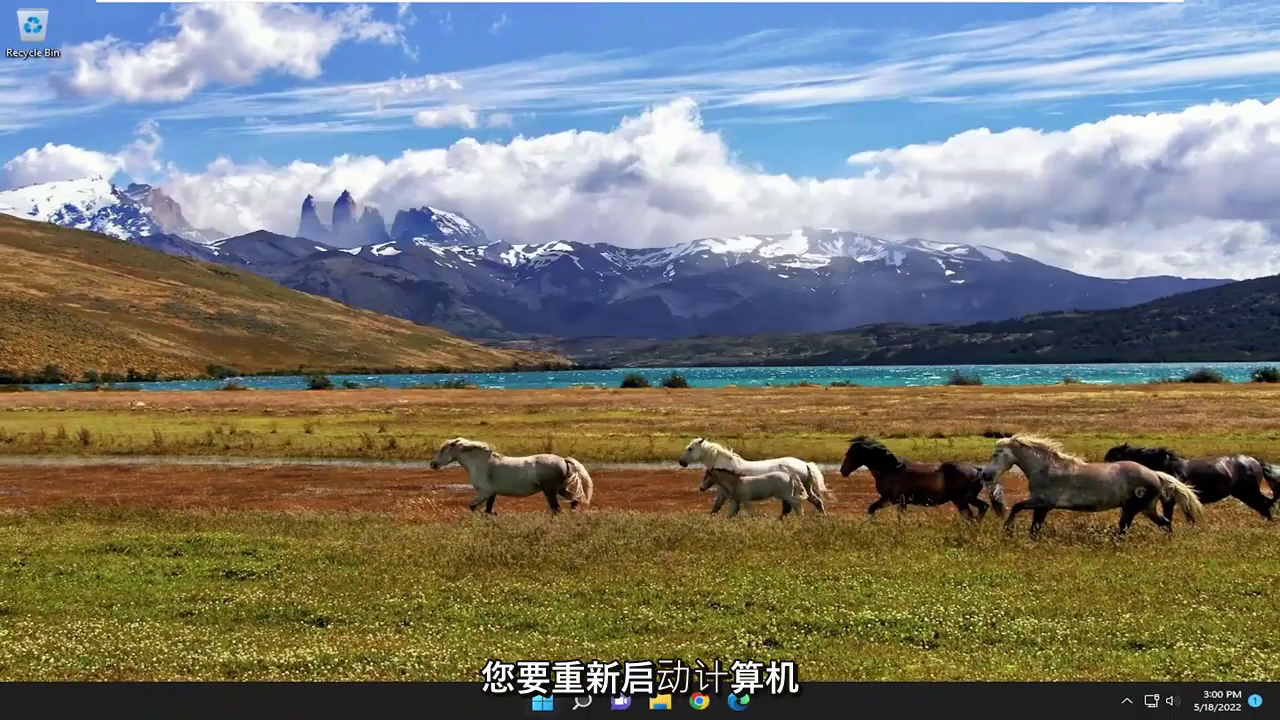